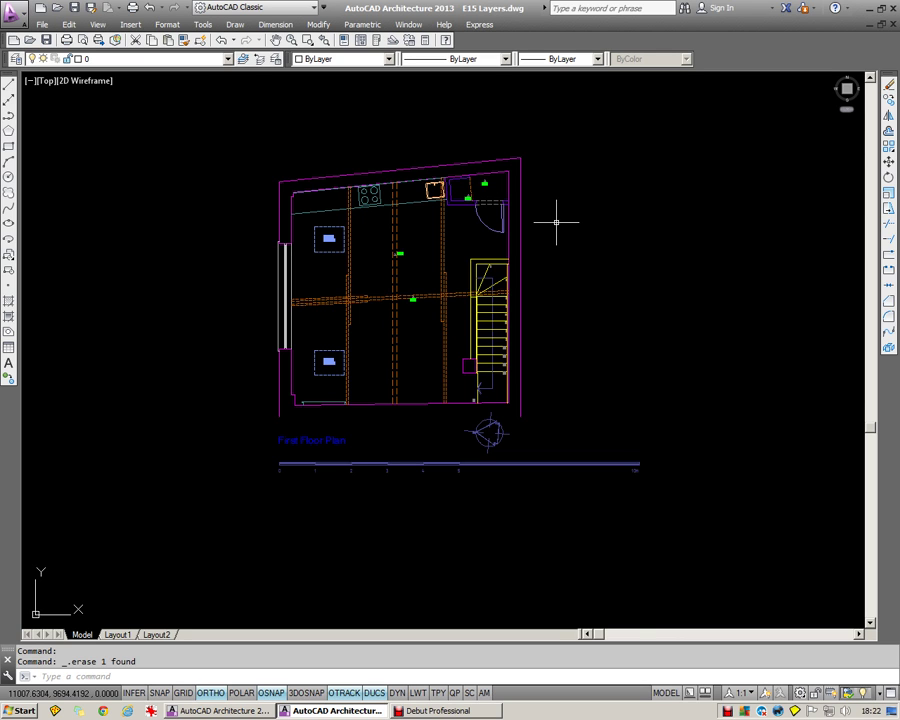
# Step: Zoom the plan, switch to Drawing1.dwg, then return to the E15 Layers floor plan
pyautogui.scroll(4, 424, 231)
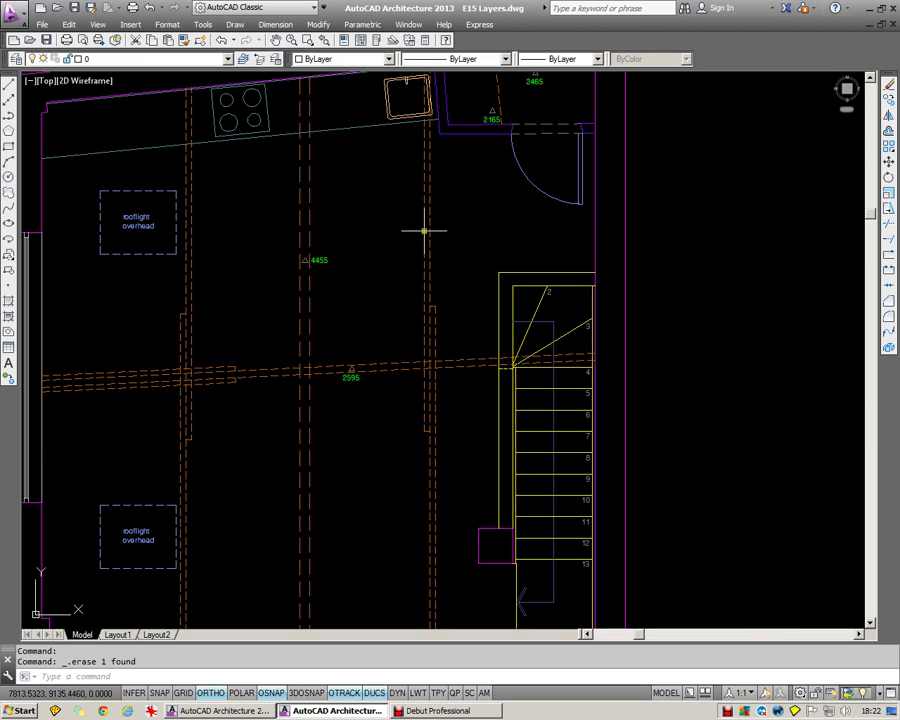
pyautogui.scroll(-3, 470, 248)
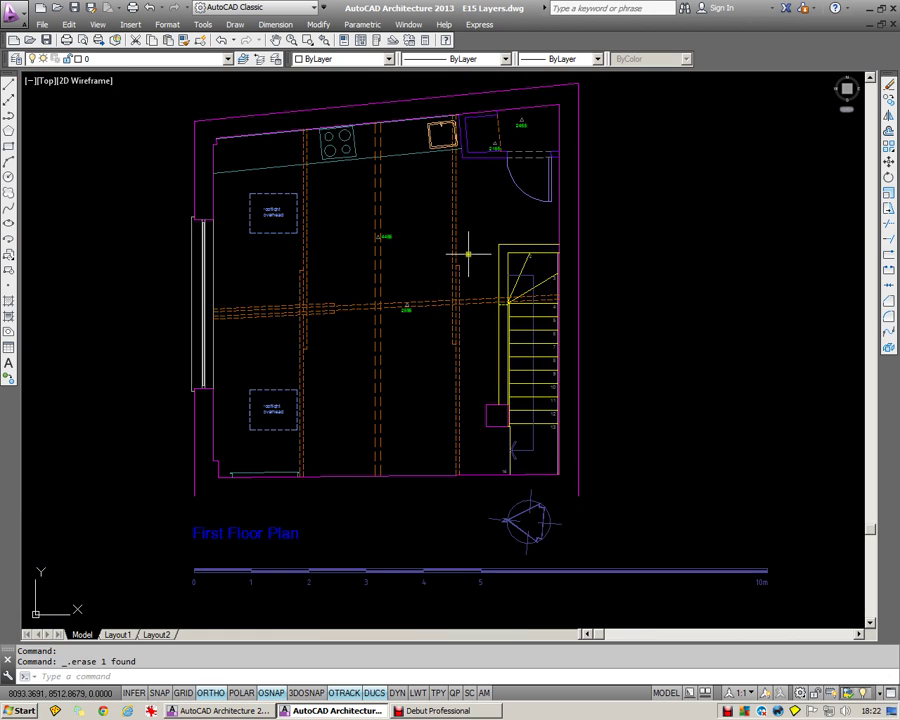
pyautogui.scroll(-1, 468, 251)
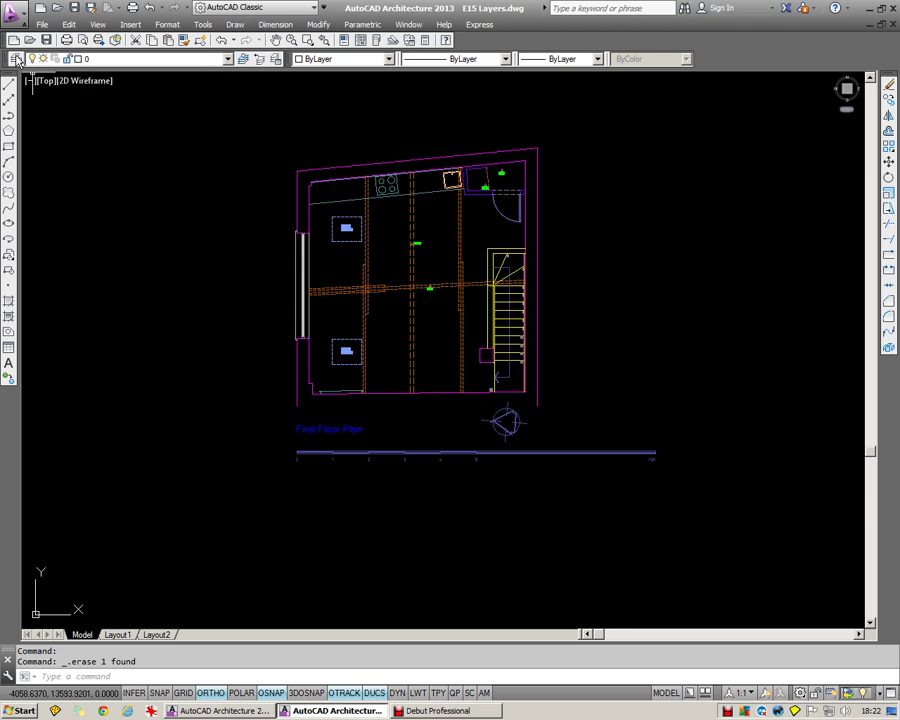
pyautogui.click(212, 712)
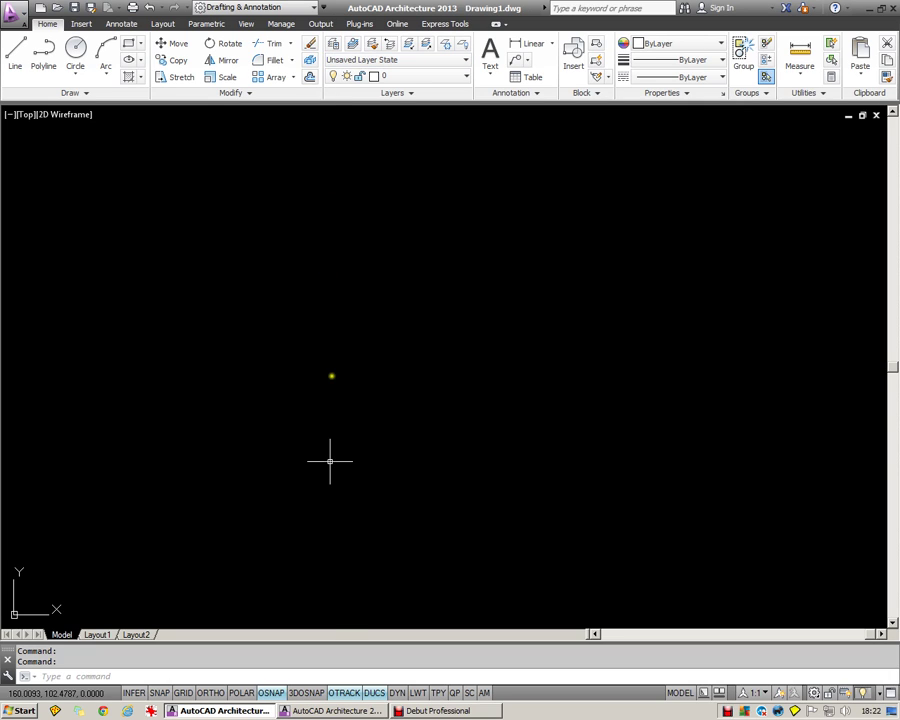
pyautogui.click(332, 711)
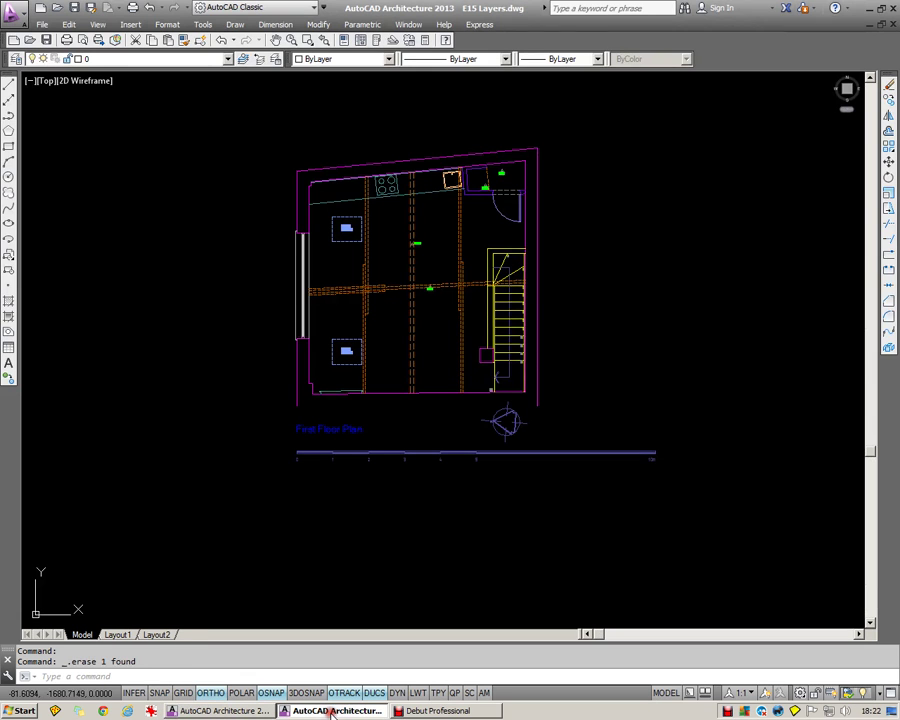
# Step: Open the Layer Properties Manager and view the layer list's context menu, then dismiss it
pyautogui.click(16, 59)
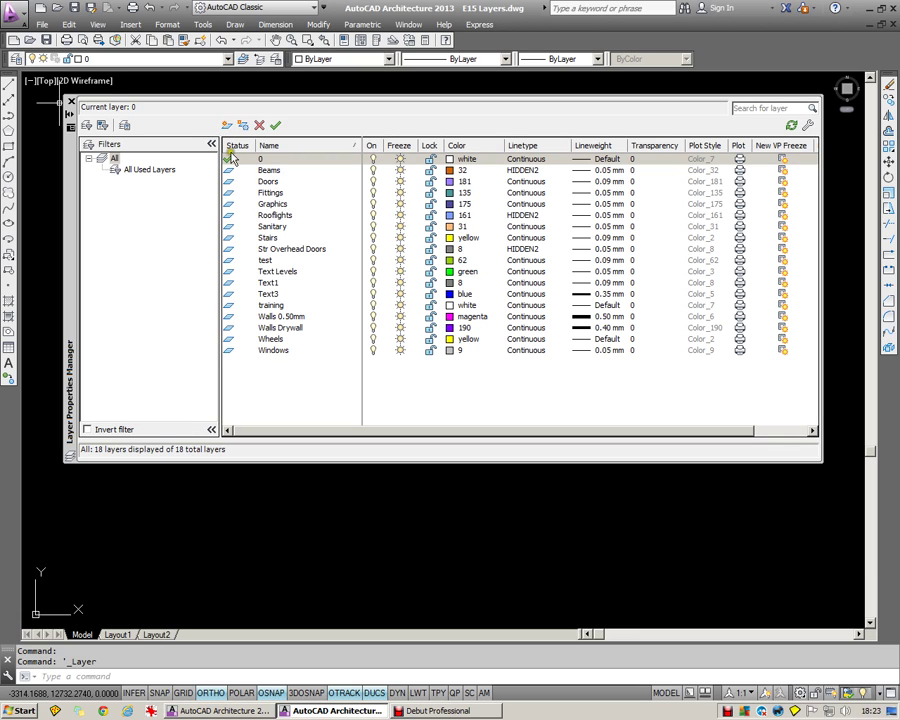
pyautogui.click(281, 383)
pyautogui.rightClick(281, 380)
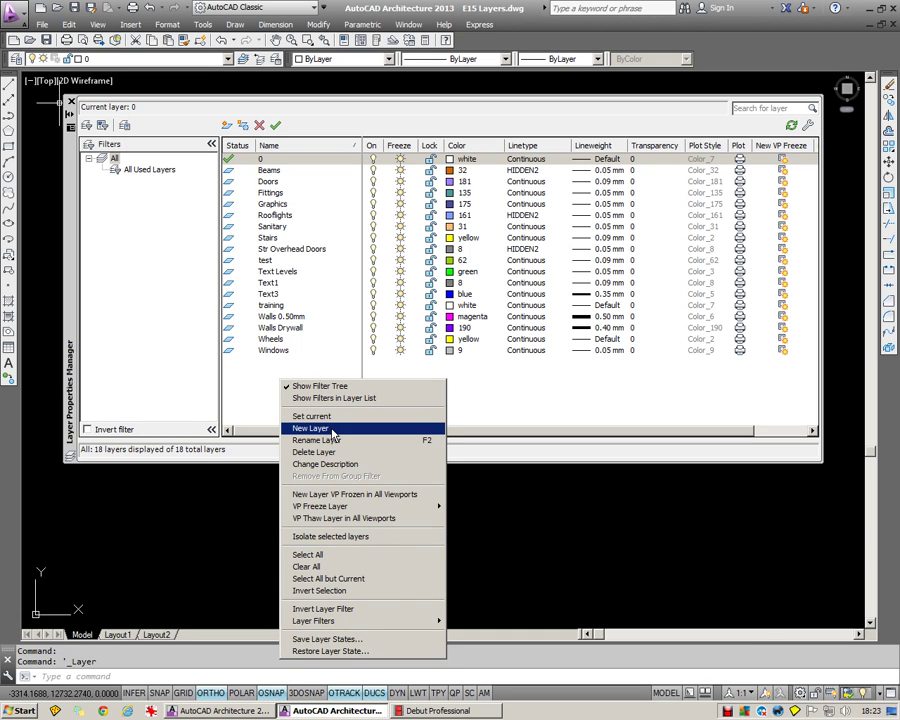
pyautogui.click(252, 380)
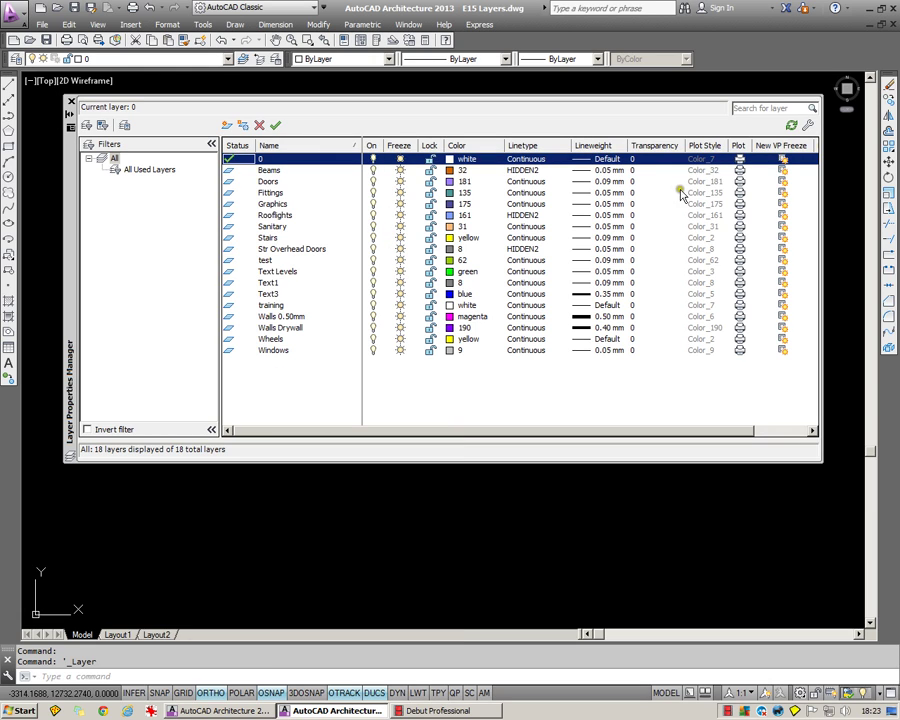
# Step: Switch the Beams layer off and back on, then lock it
pyautogui.click(372, 171)
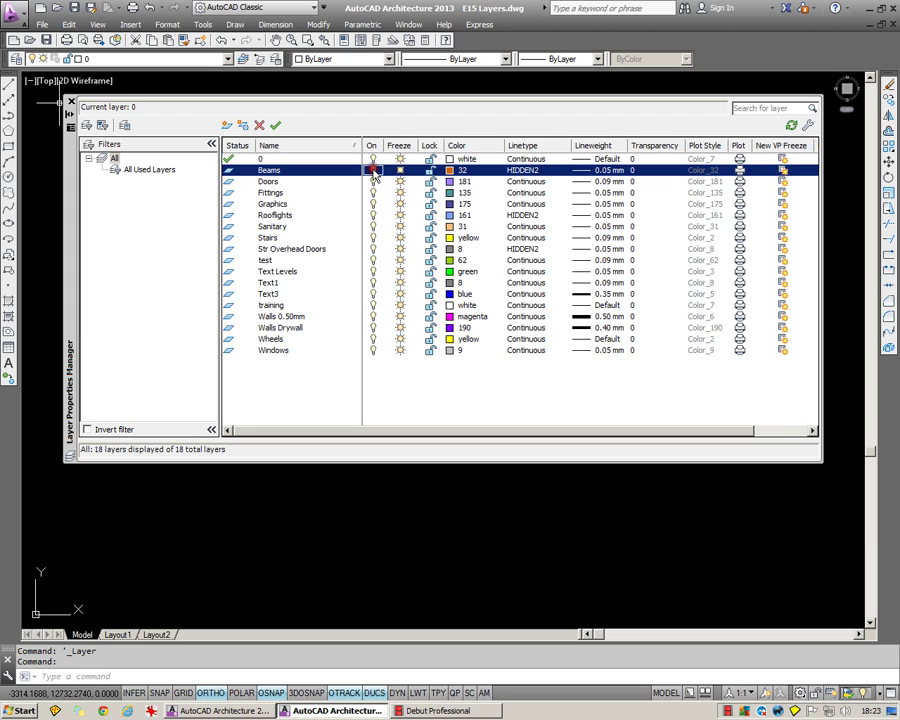
pyautogui.click(374, 172)
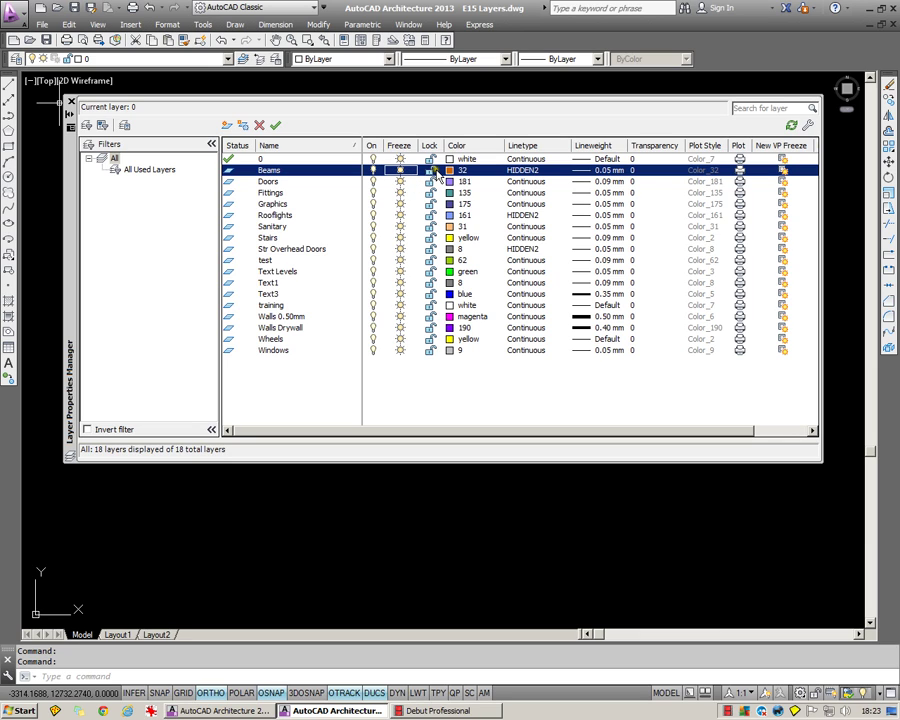
pyautogui.click(432, 171)
pyautogui.click(449, 171)
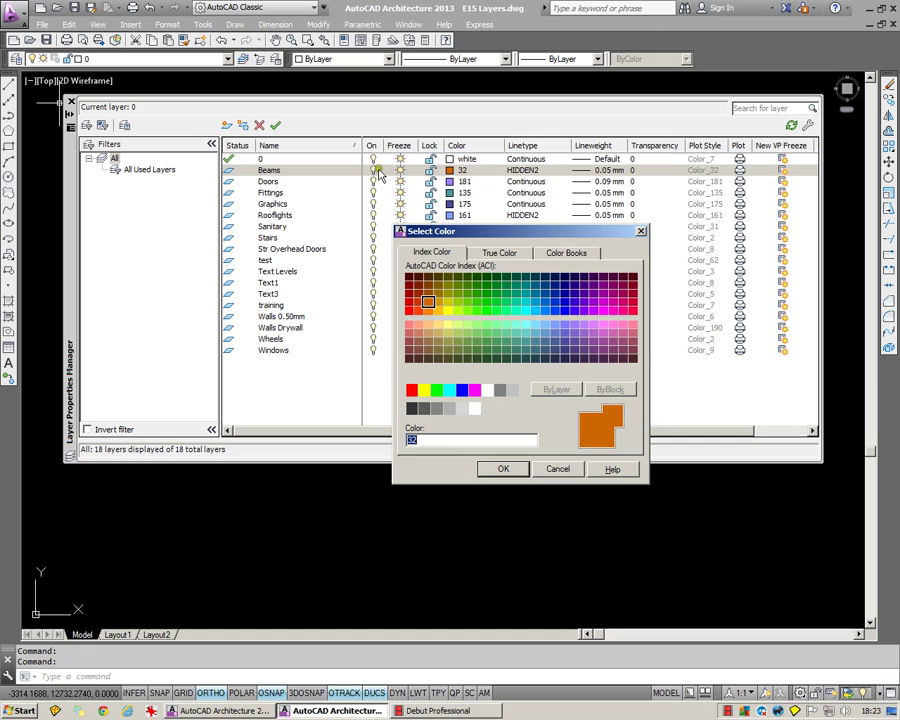
pyautogui.click(499, 252)
pyautogui.click(556, 468)
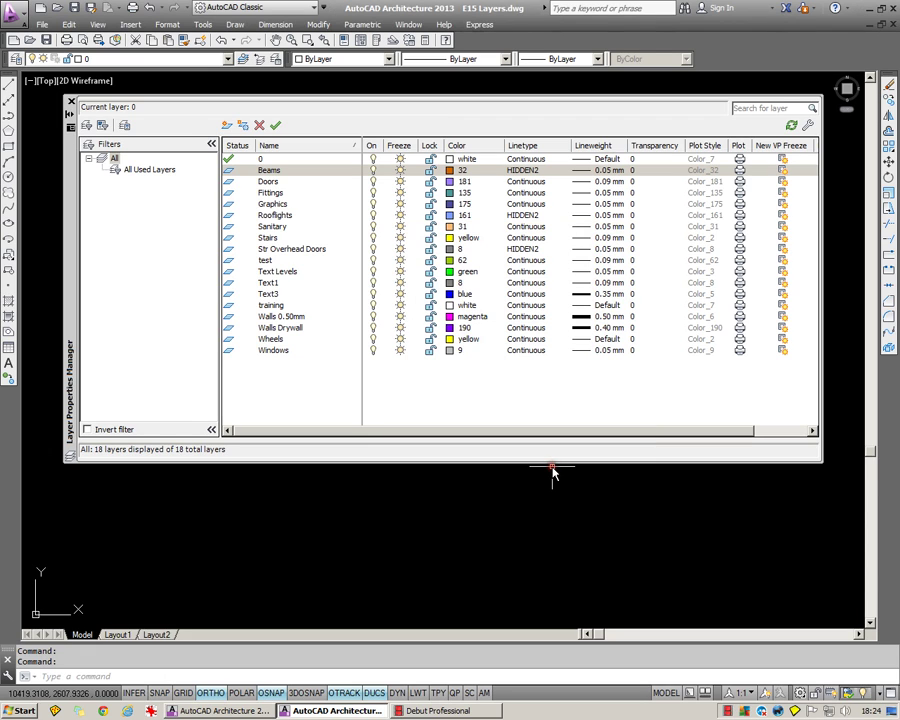
pyautogui.click(521, 183)
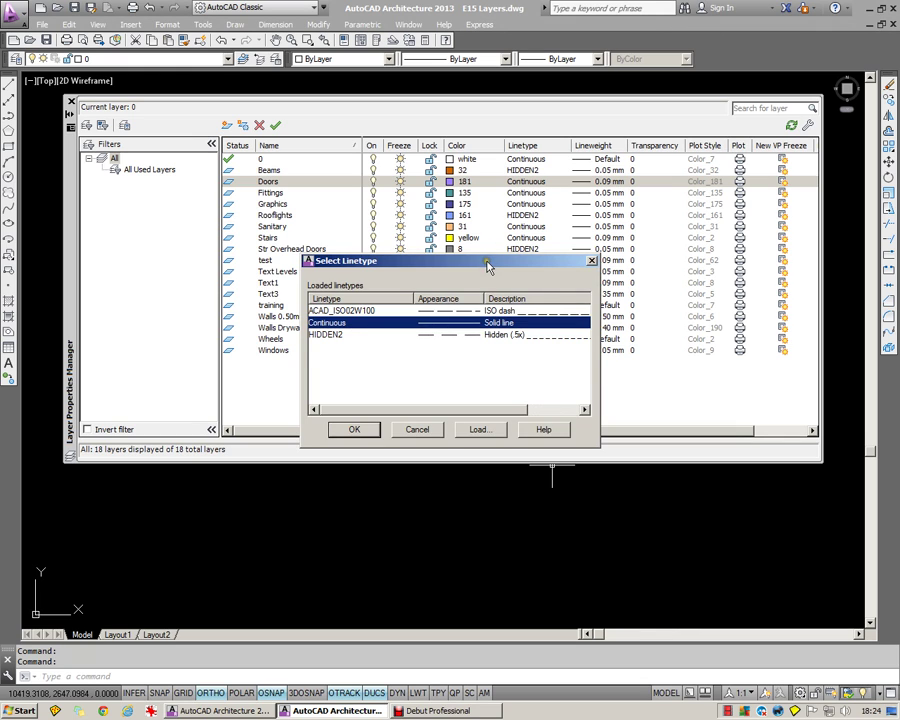
pyautogui.moveTo(487, 264); pyautogui.dragTo(534, 192)
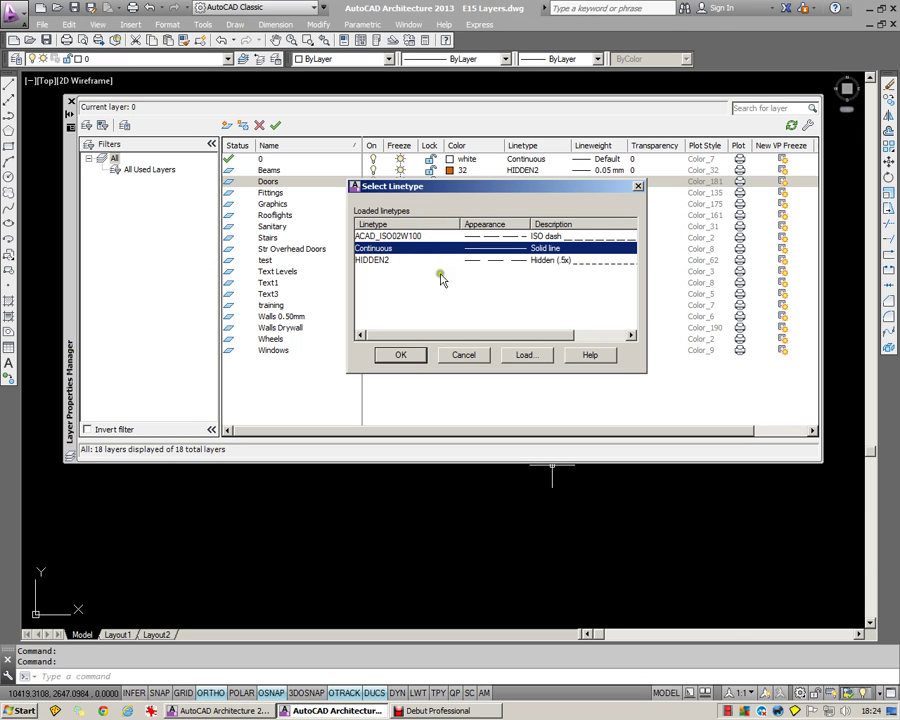
pyautogui.click(525, 355)
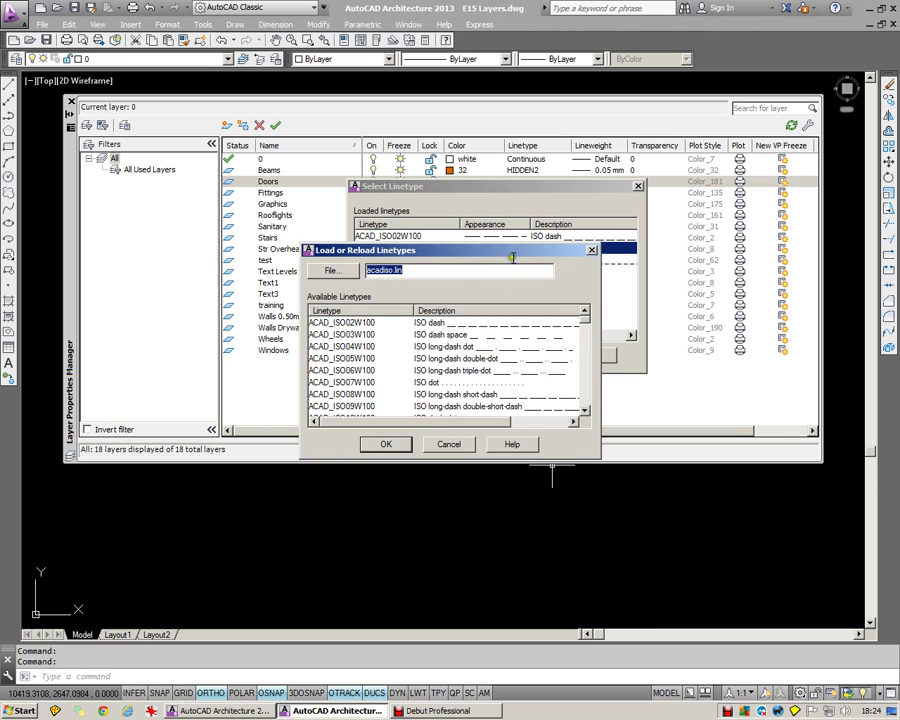
pyautogui.moveTo(511, 254); pyautogui.dragTo(513, 195)
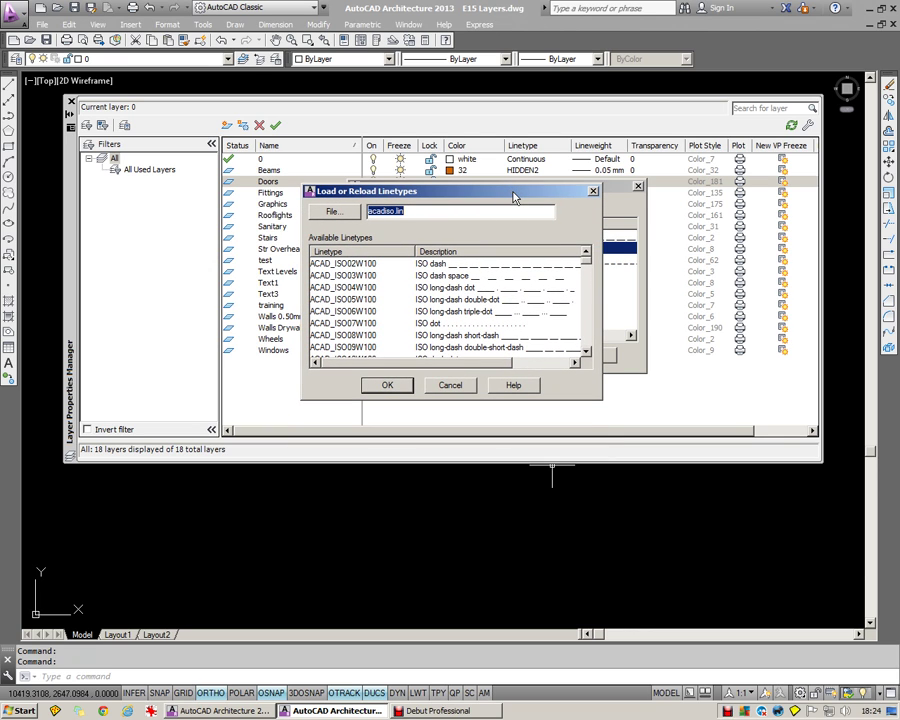
pyautogui.moveTo(588, 261)
pyautogui.mouseDown()
pyautogui.moveTo(588, 349)
pyautogui.moveTo(588, 265)
pyautogui.mouseUp()
pyautogui.click(456, 385)
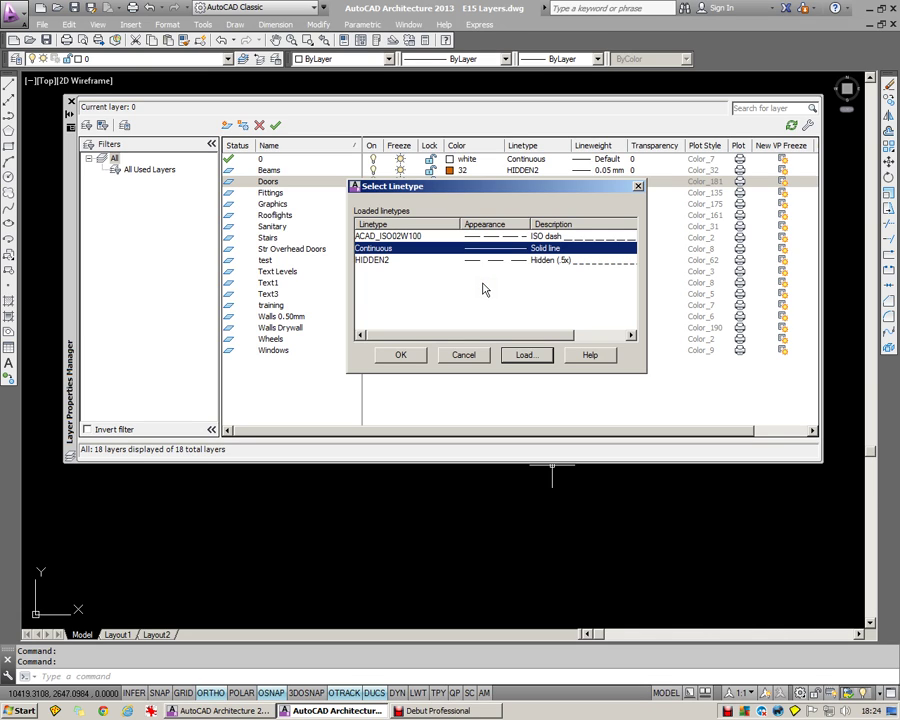
pyautogui.click(470, 352)
pyautogui.click(466, 358)
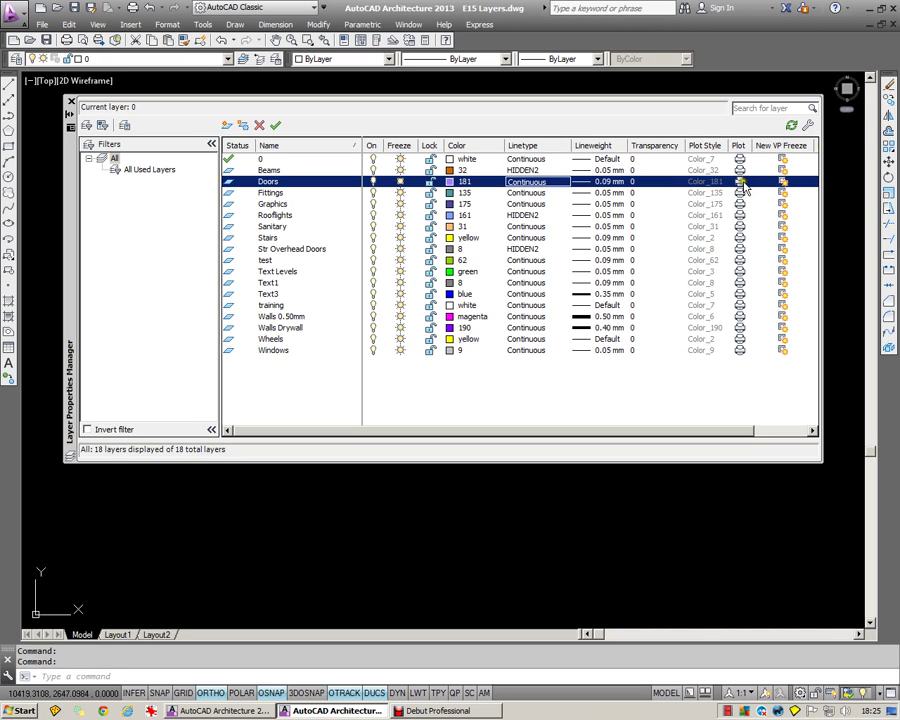
pyautogui.click(740, 184)
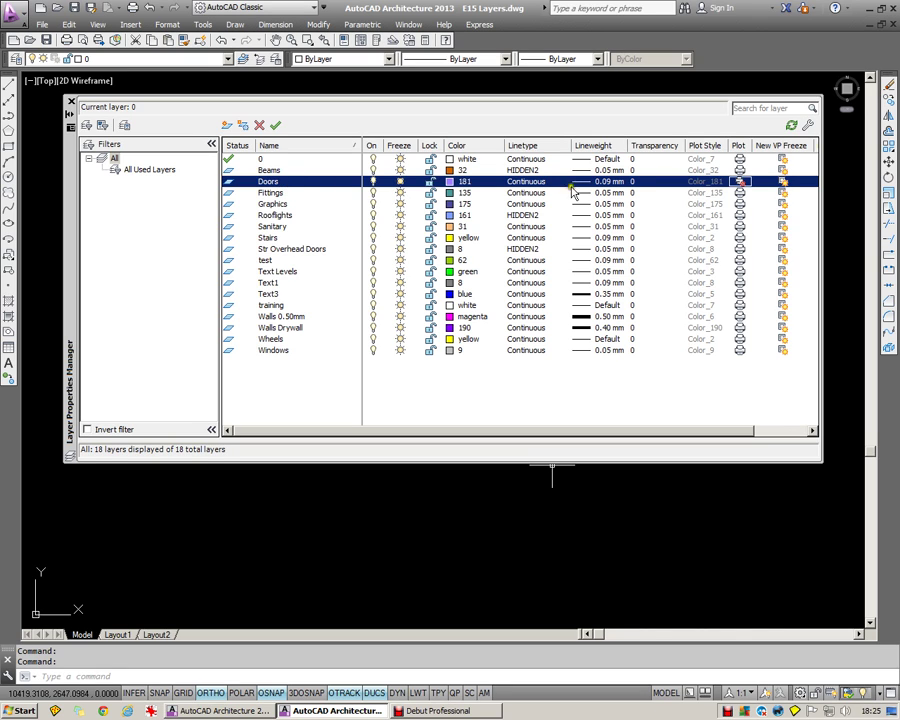
pyautogui.click(740, 183)
pyautogui.click(740, 182)
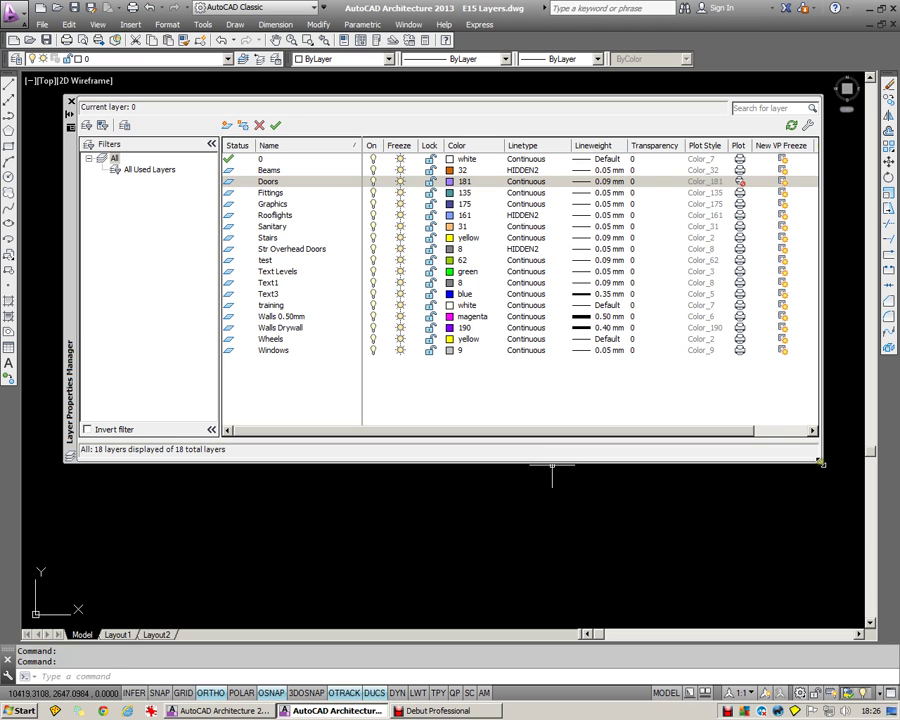
# Step: Narrow the Layer Properties Manager panel and scroll its columns right and back left
pyautogui.moveTo(820, 463)
pyautogui.mouseDown()
pyautogui.moveTo(727, 445)
pyautogui.moveTo(812, 463)
pyautogui.mouseUp()
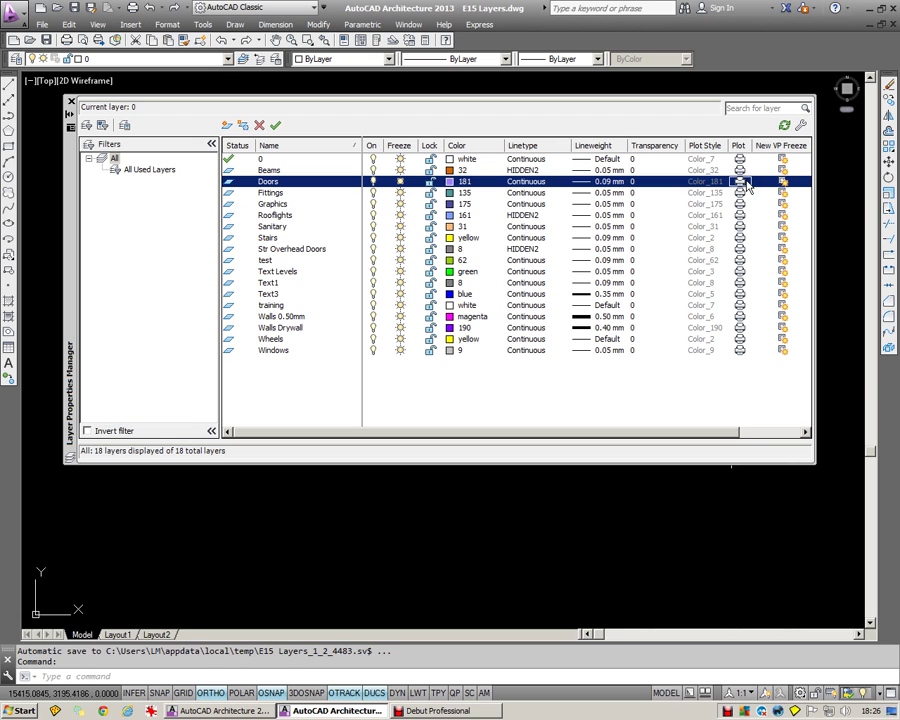
pyautogui.moveTo(669, 431); pyautogui.dragTo(722, 414)
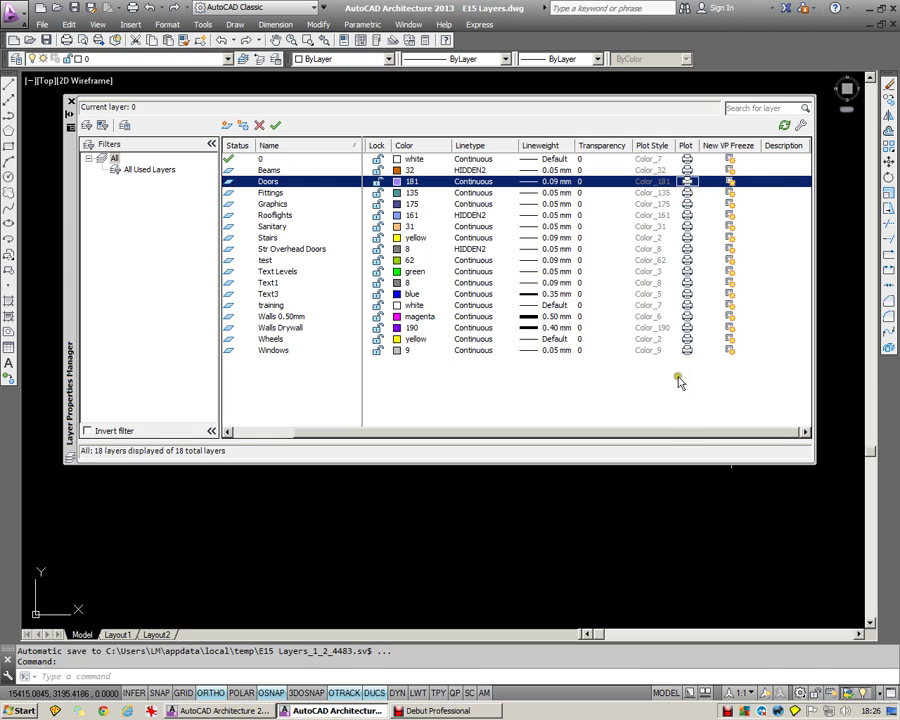
pyautogui.click(686, 433)
pyautogui.moveTo(608, 432); pyautogui.dragTo(499, 441)
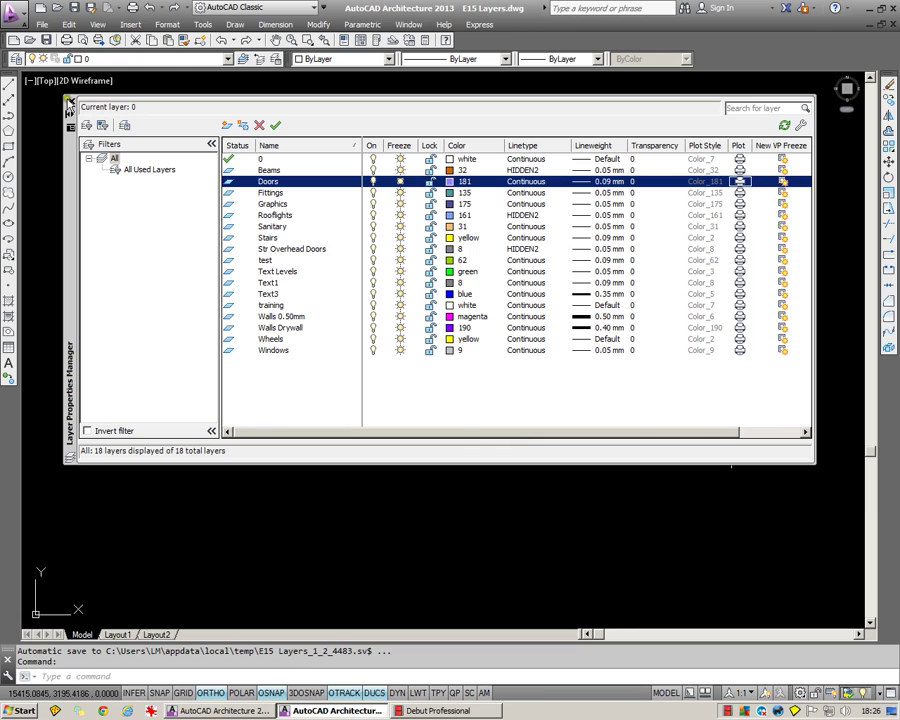
# Step: Close the layer manager and freeze the Rooflights and Beams layers from the layer dropdown
pyautogui.click(71, 103)
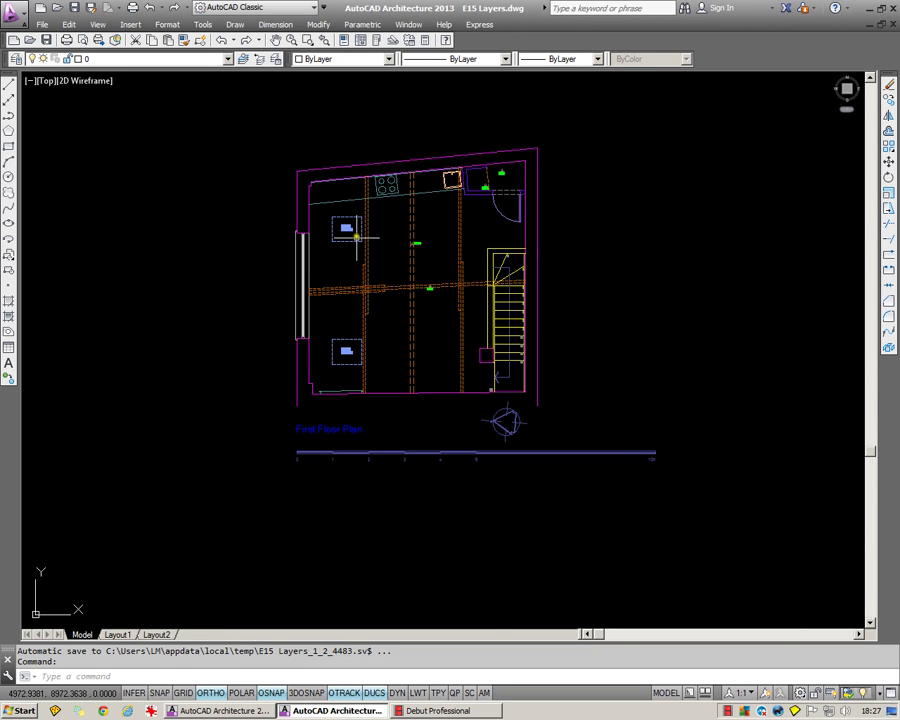
pyautogui.scroll(5, 362, 229)
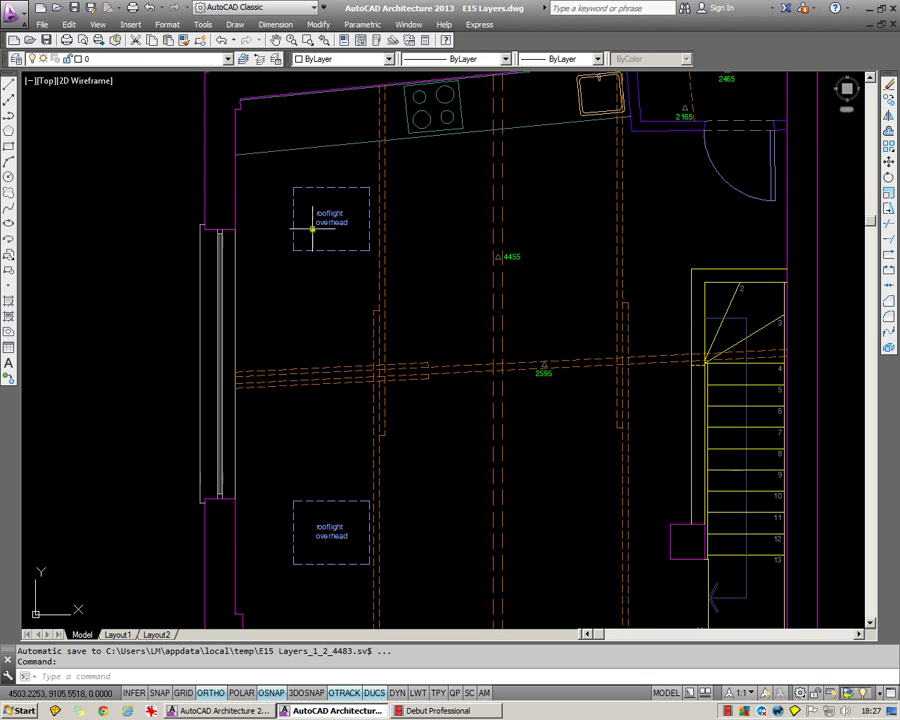
pyautogui.scroll(-2, 362, 211)
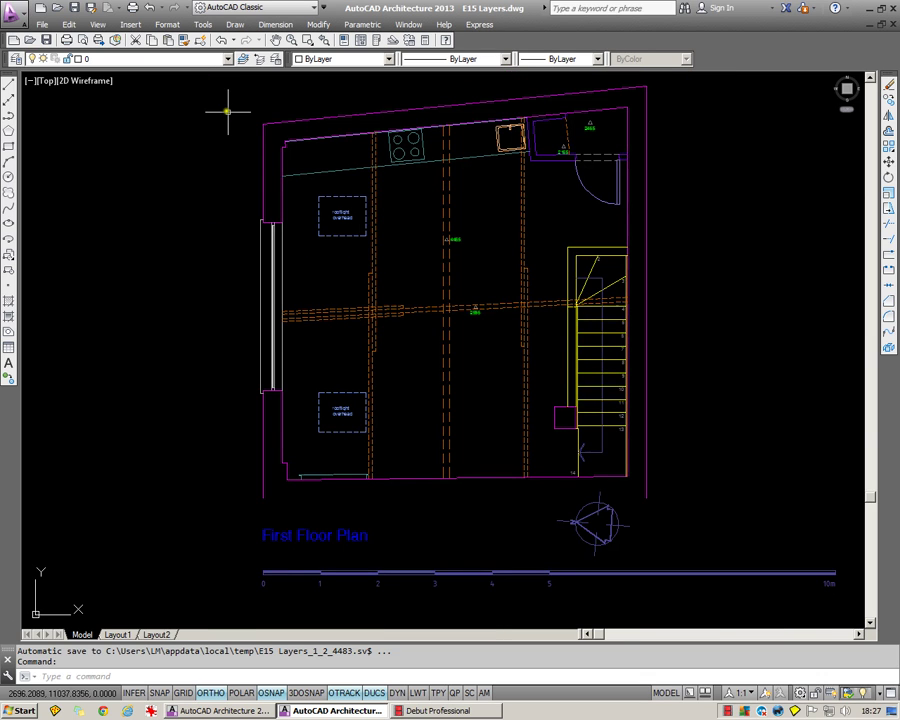
pyautogui.click(227, 59)
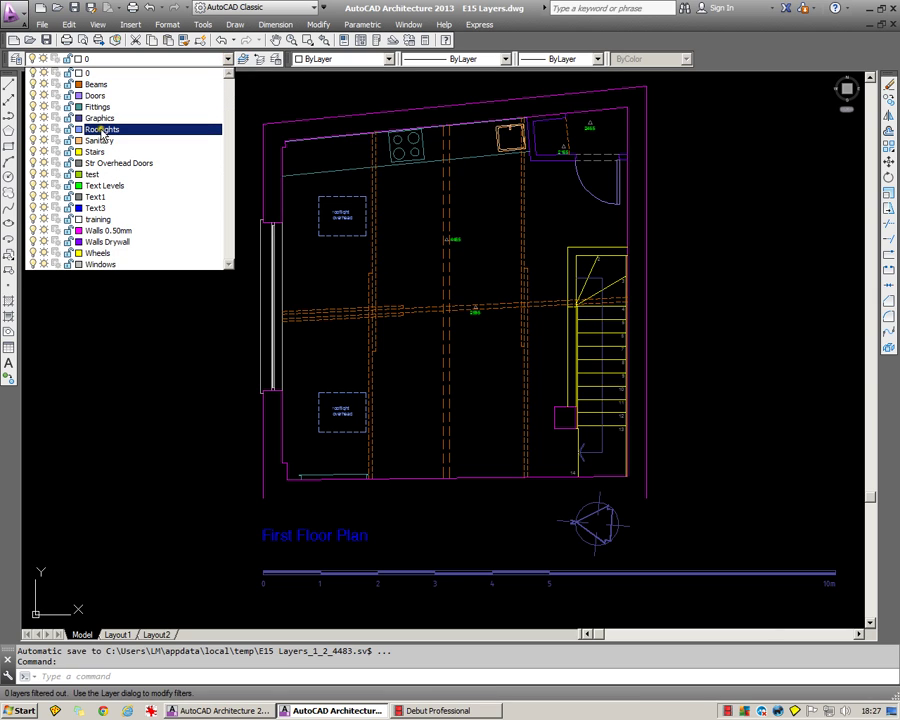
pyautogui.click(43, 129)
pyautogui.click(43, 85)
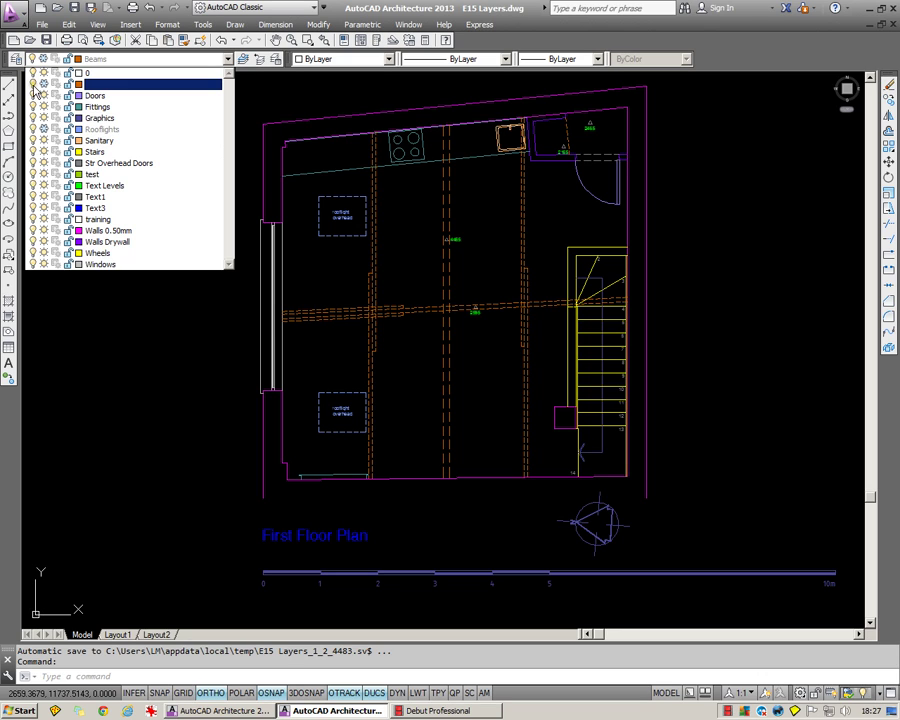
pyautogui.click(33, 85)
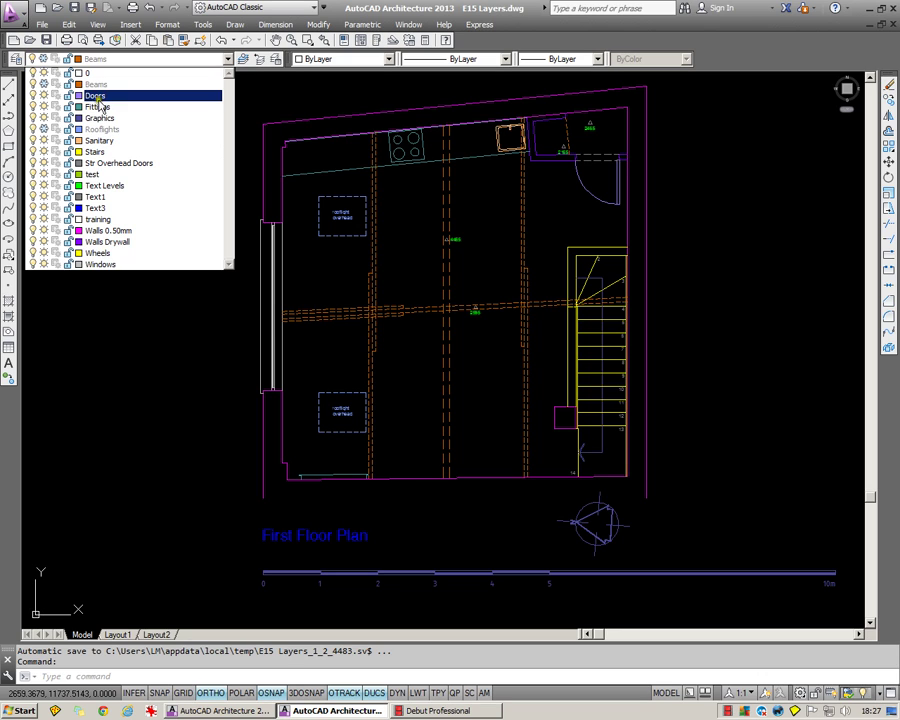
pyautogui.click(309, 101)
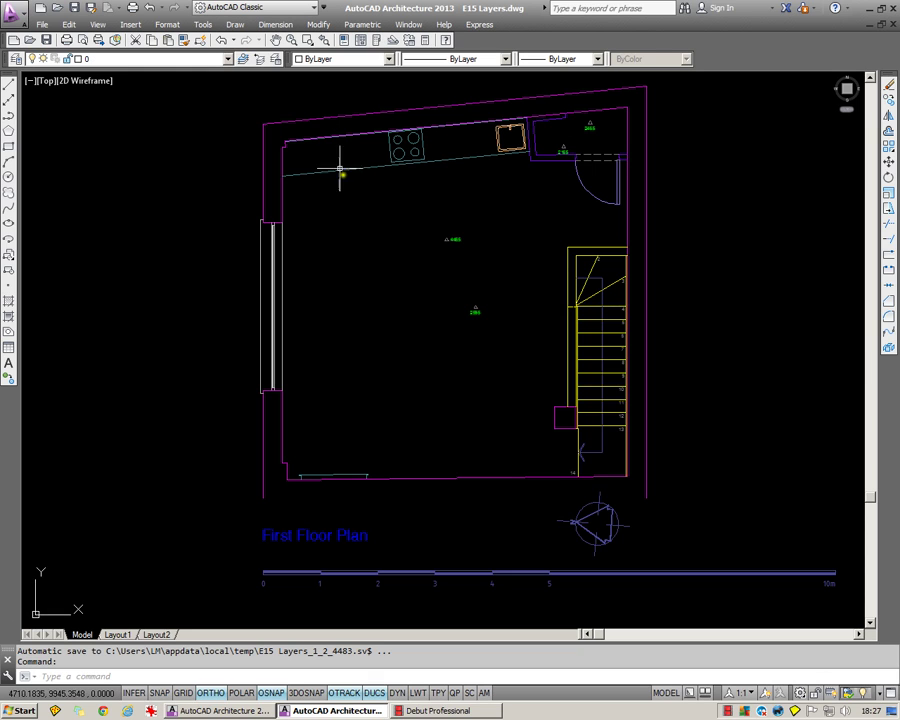
# Step: Freeze the Text Levels layer so the level labels disappear
pyautogui.click(228, 59)
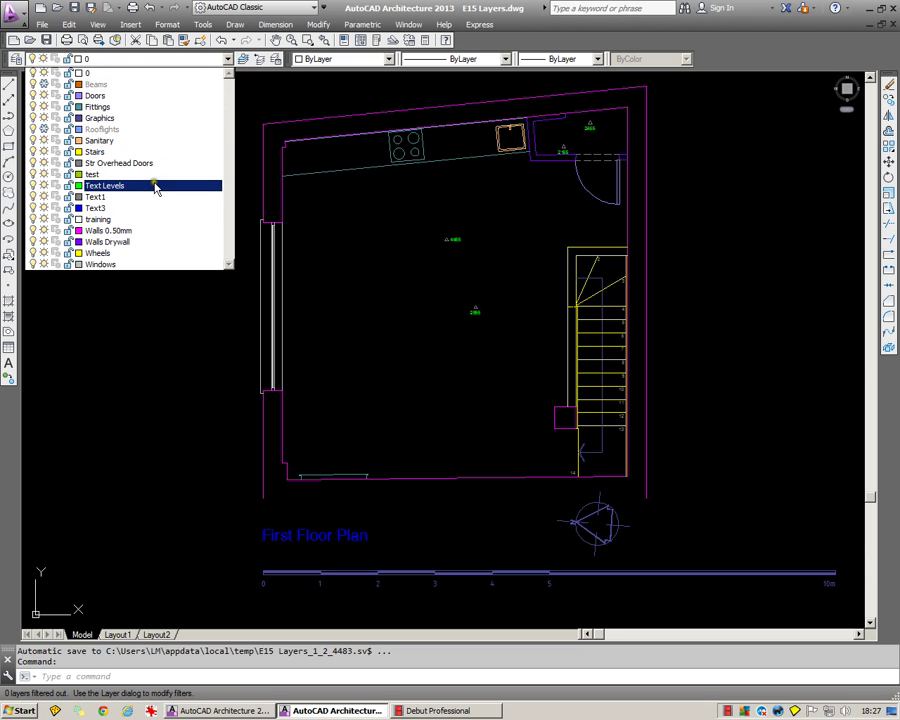
pyautogui.click(45, 190)
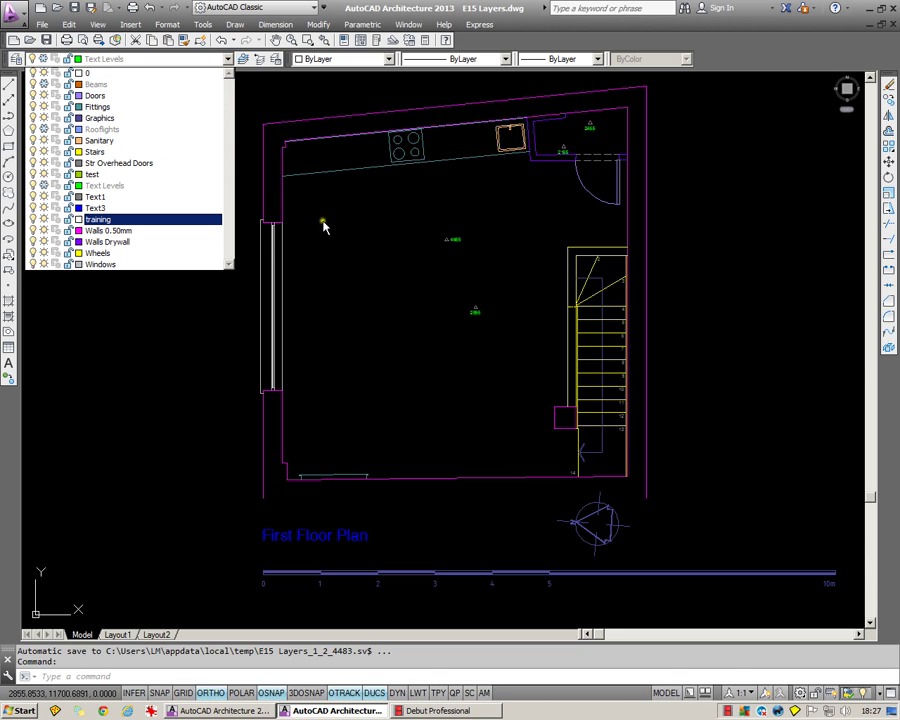
pyautogui.click(388, 224)
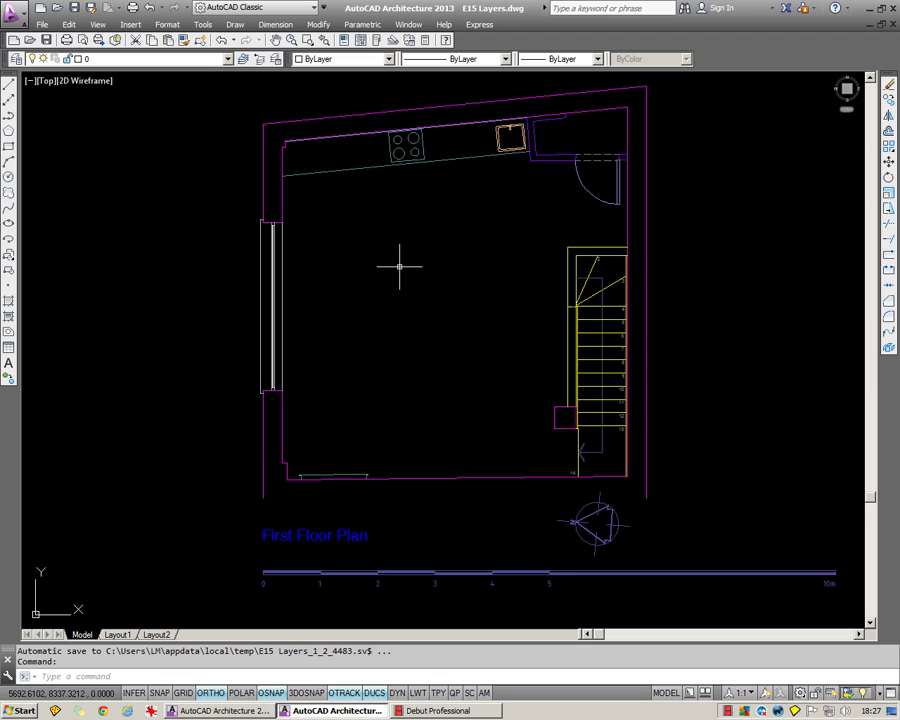
# Step: Thaw Beams, Rooflights and Text Levels from the layer dropdown so they reappear
pyautogui.scroll(-2, 400, 258)
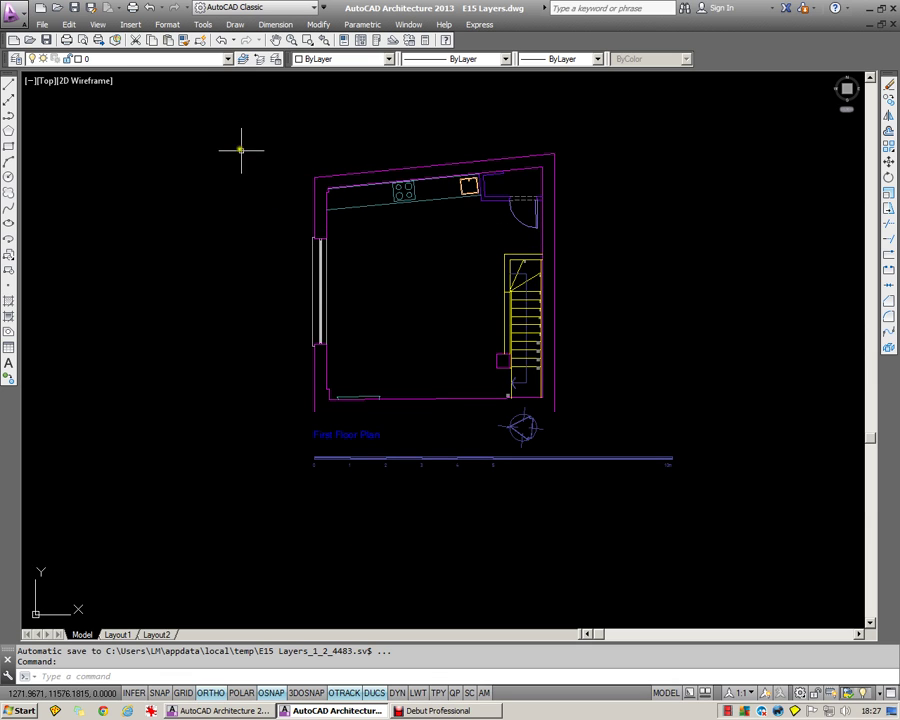
pyautogui.click(228, 60)
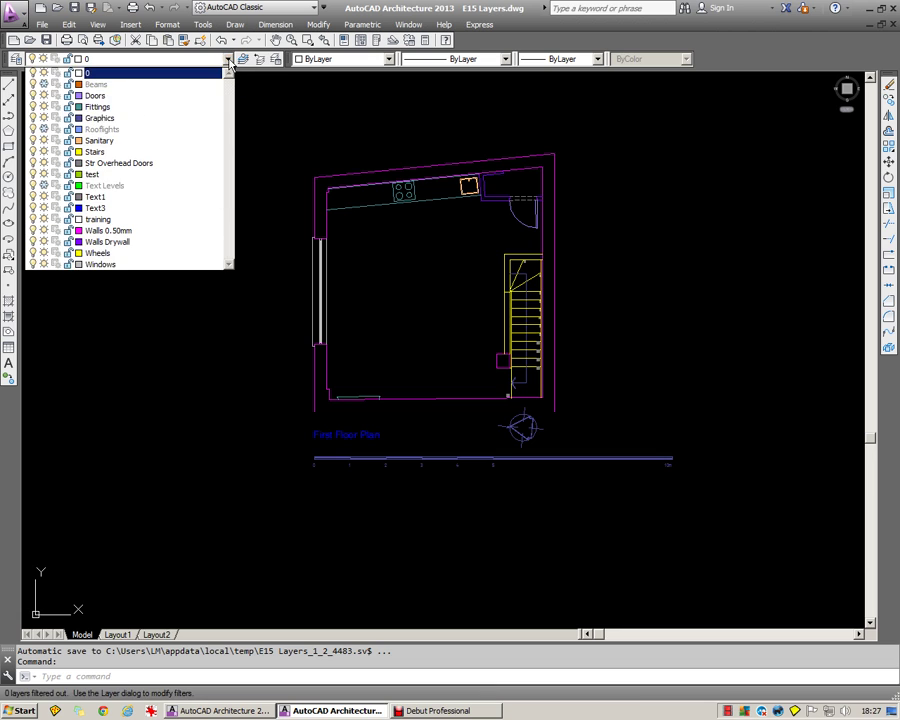
pyautogui.click(44, 84)
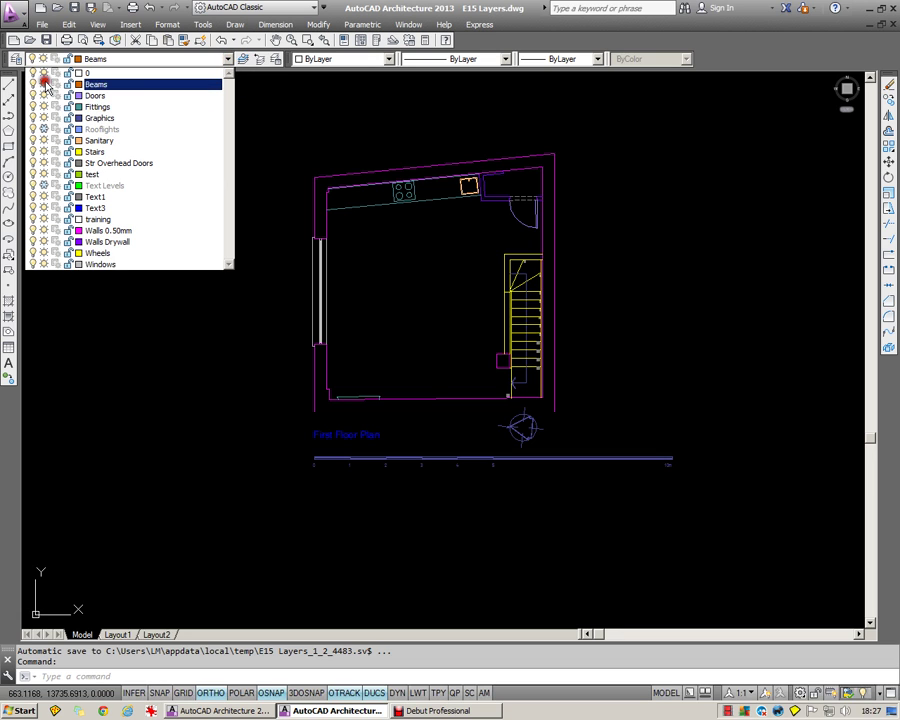
pyautogui.click(44, 129)
pyautogui.click(43, 185)
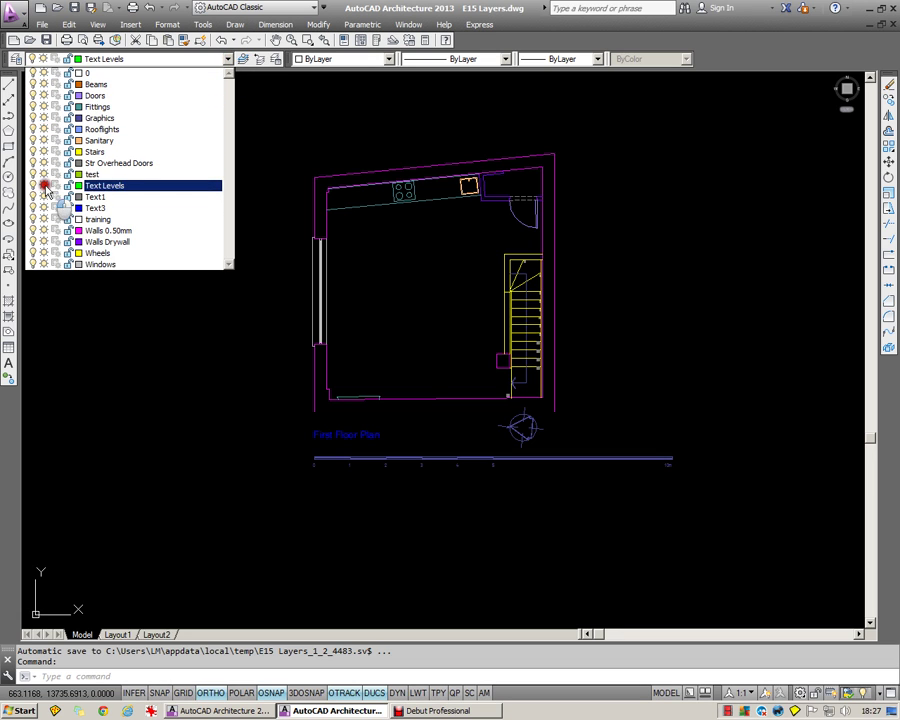
pyautogui.click(645, 287)
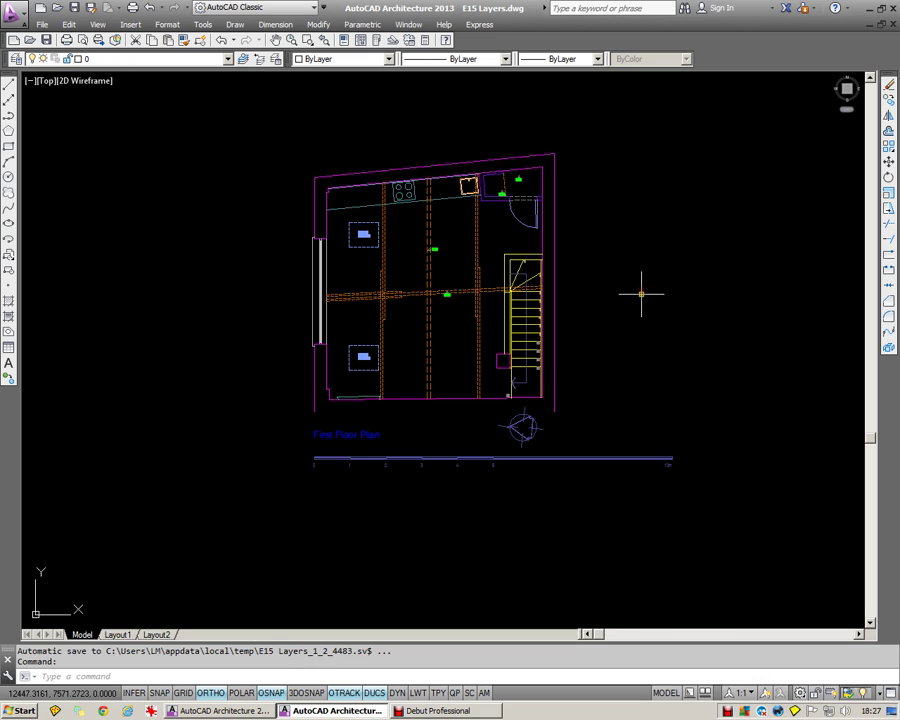